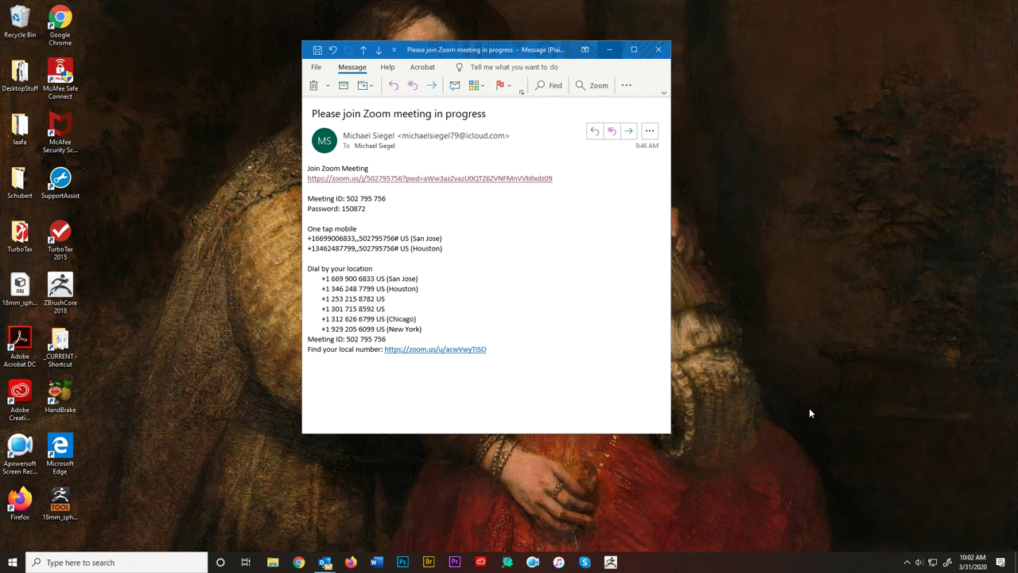
left_click(471, 50)
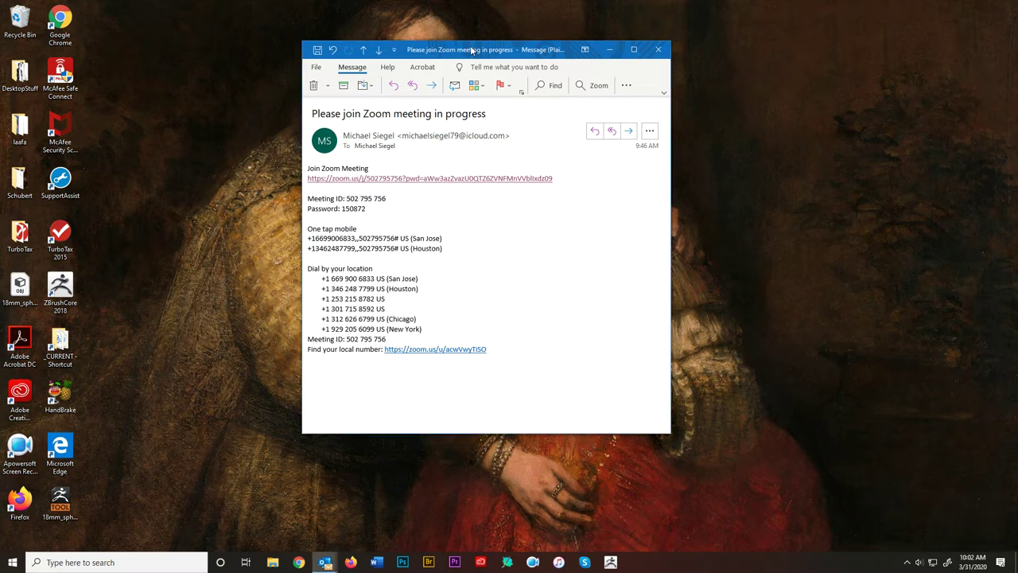
left_click_drag(472, 50, 467, 57)
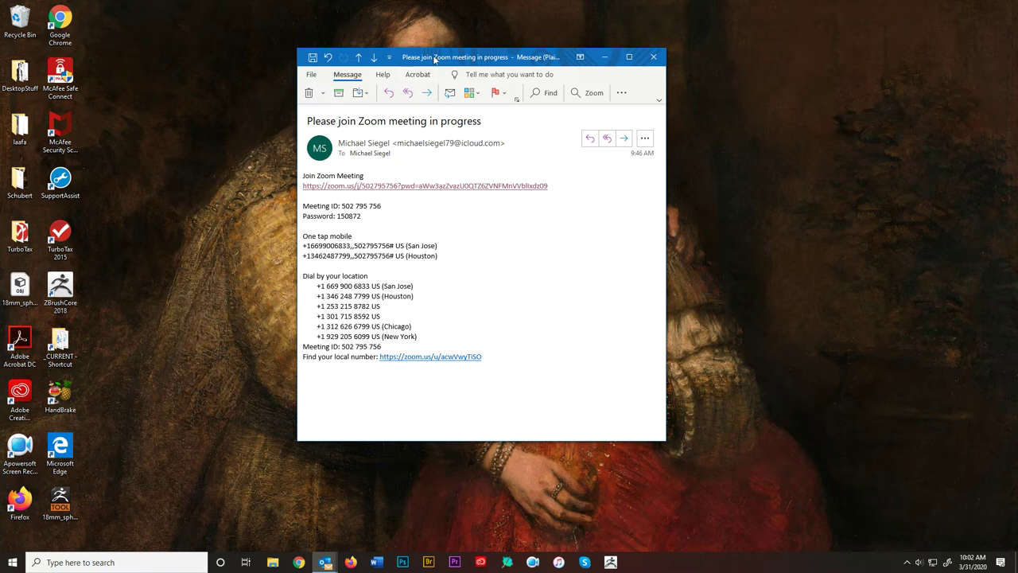
left_click_drag(436, 60, 423, 76)
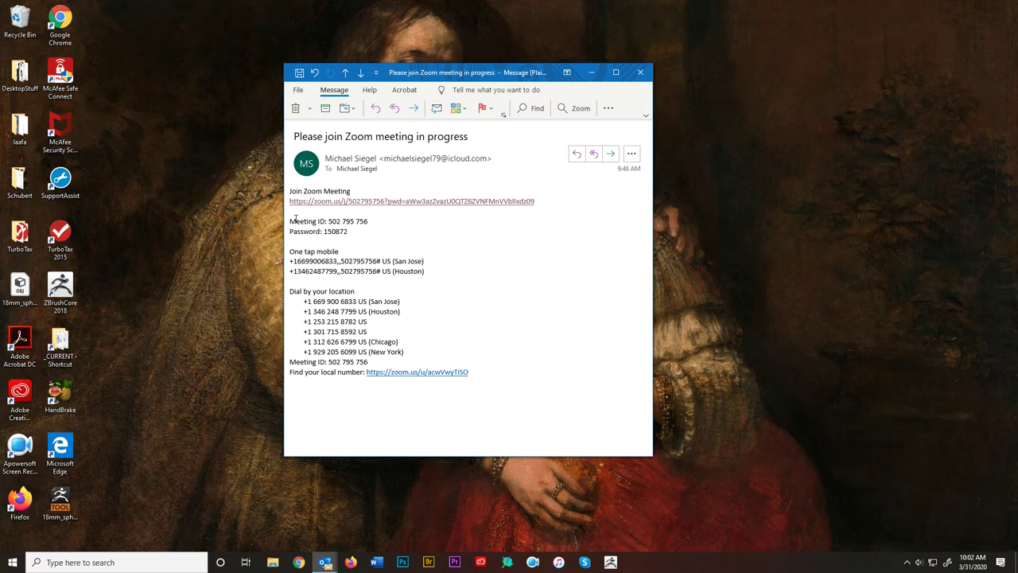
left_click_drag(290, 221, 437, 398)
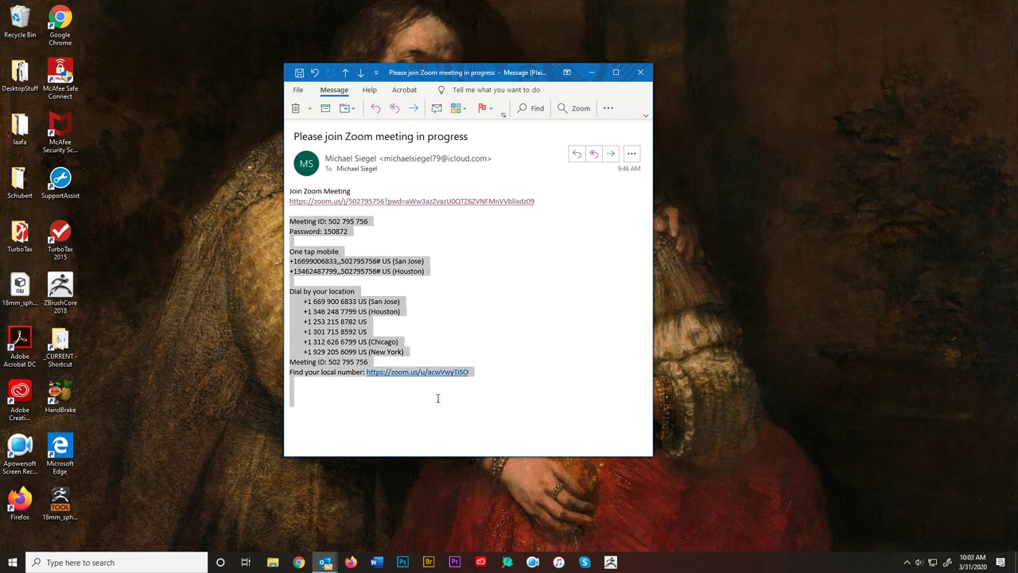
left_click(474, 277)
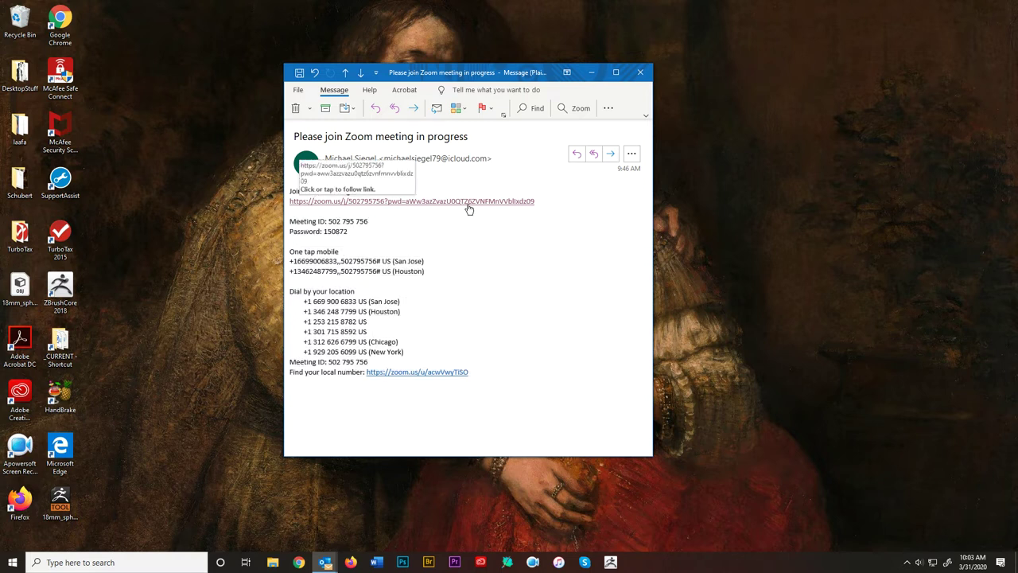
- Open the Join Zoom Meeting link from the email invitation and run the downloaded Zoom installer
left_click(408, 204)
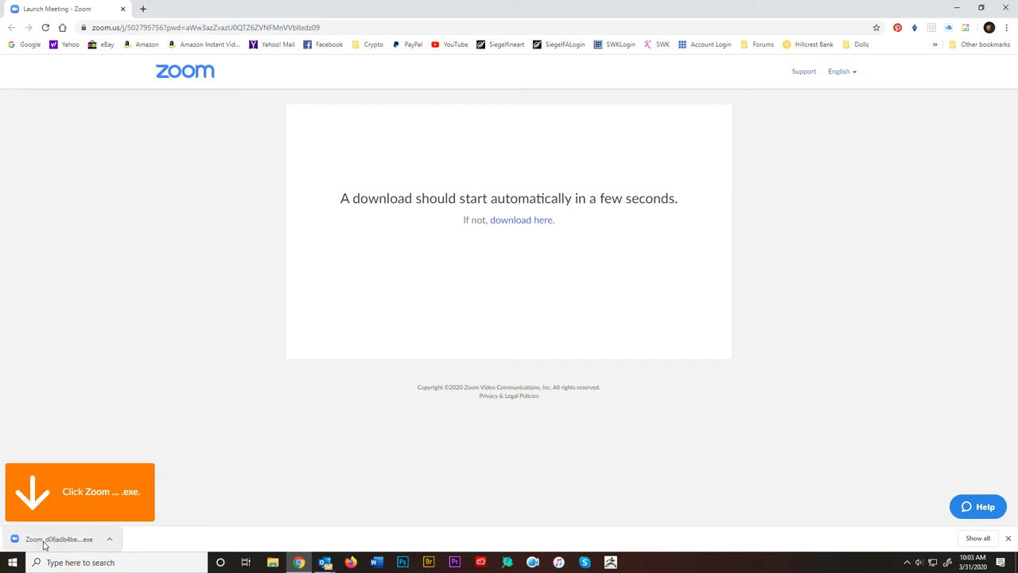
left_click(45, 541)
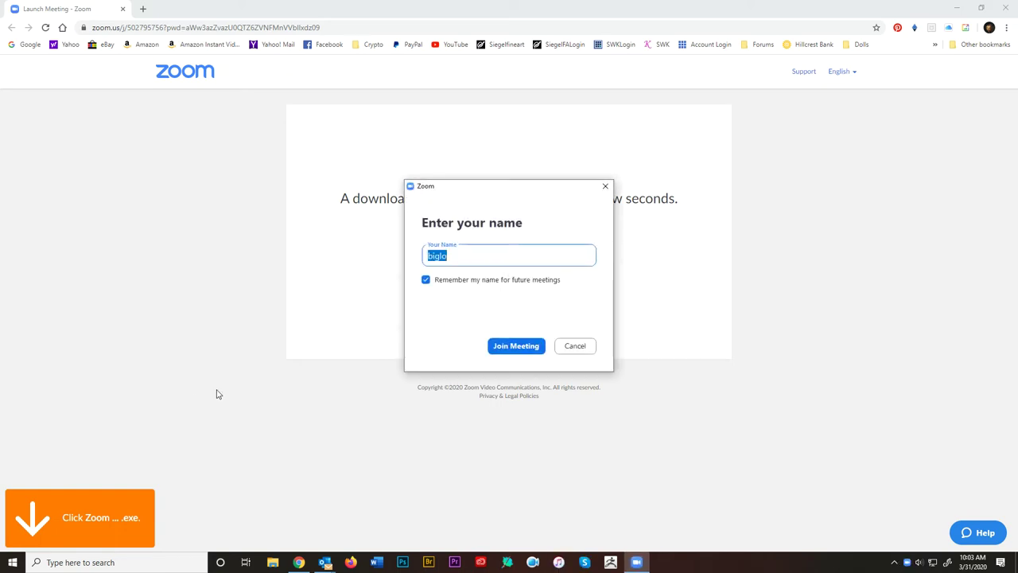
- Enter "Student" as the display name and join the meeting without video
left_click_drag(480, 256, 428, 255)
type("Student")
left_click(510, 346)
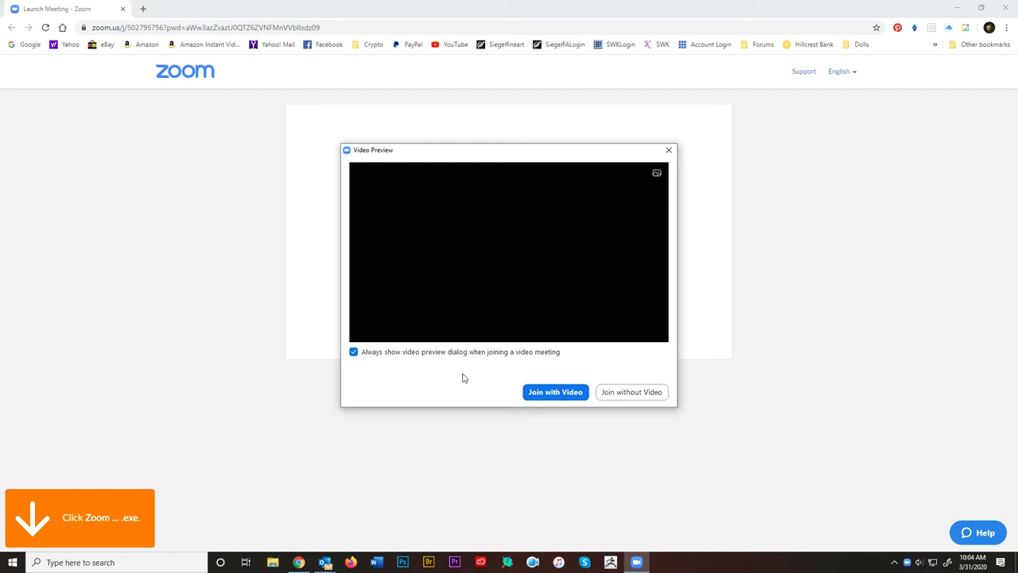
left_click(637, 395)
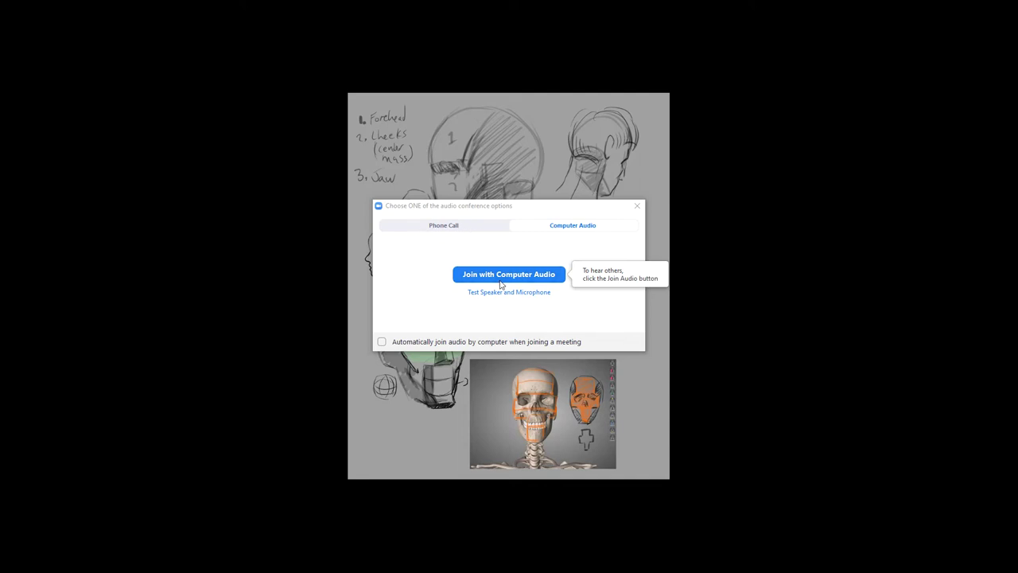
- Join with computer audio, making that automatic for future meetings, and mute the microphone
left_click(382, 343)
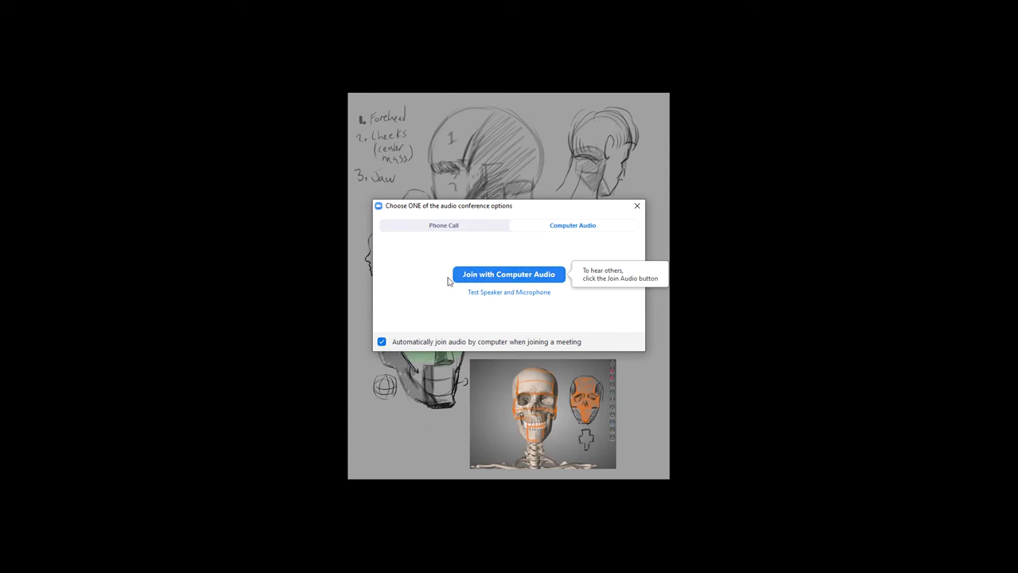
left_click(539, 275)
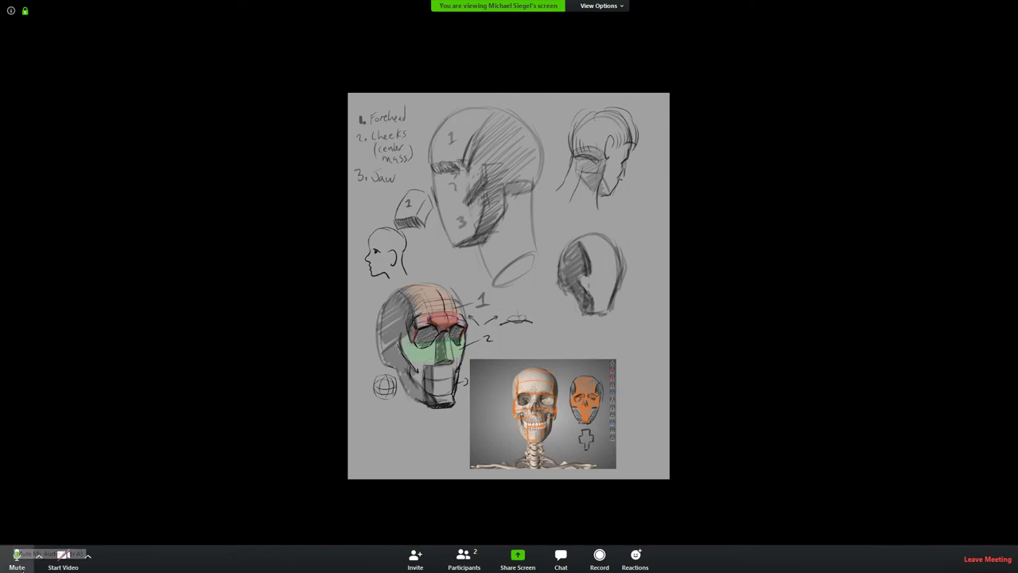
left_click(15, 558)
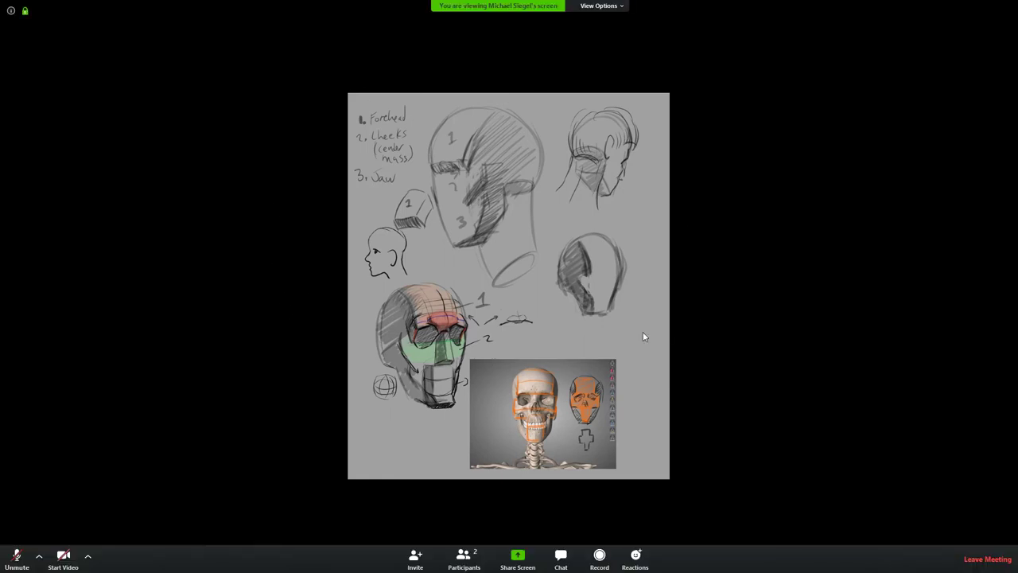
left_click(16, 558)
- Send the group chat message "Question" to everyone with the chat window moved clear of the shared drawing, and close the chat
left_click(560, 557)
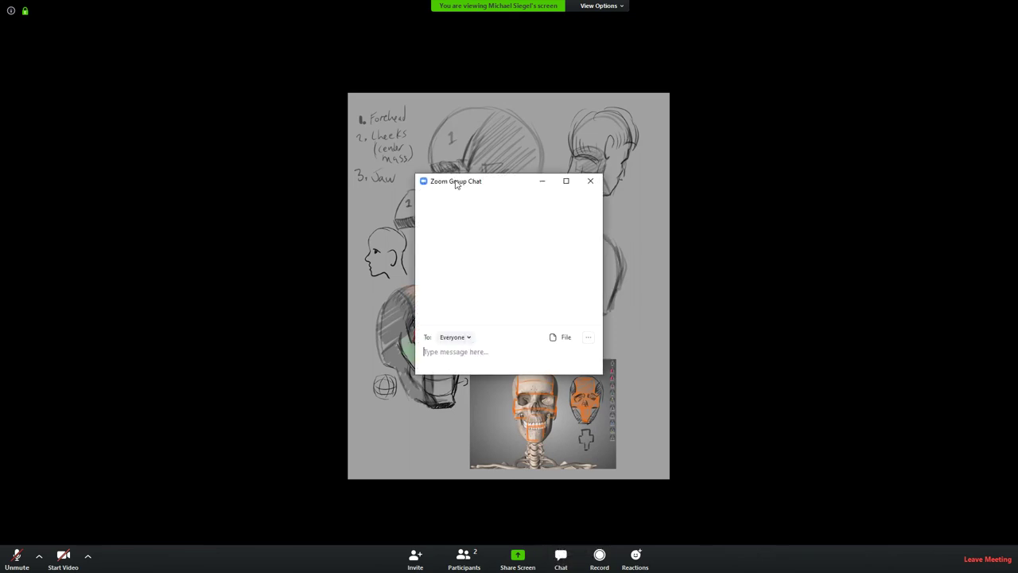
left_click_drag(463, 182, 452, 172)
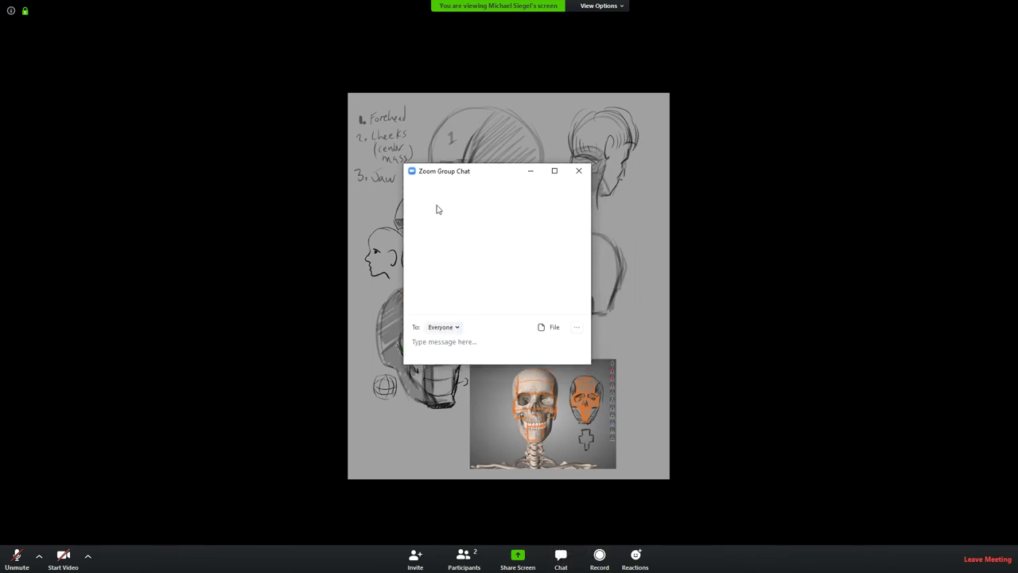
left_click_drag(454, 171, 203, 151)
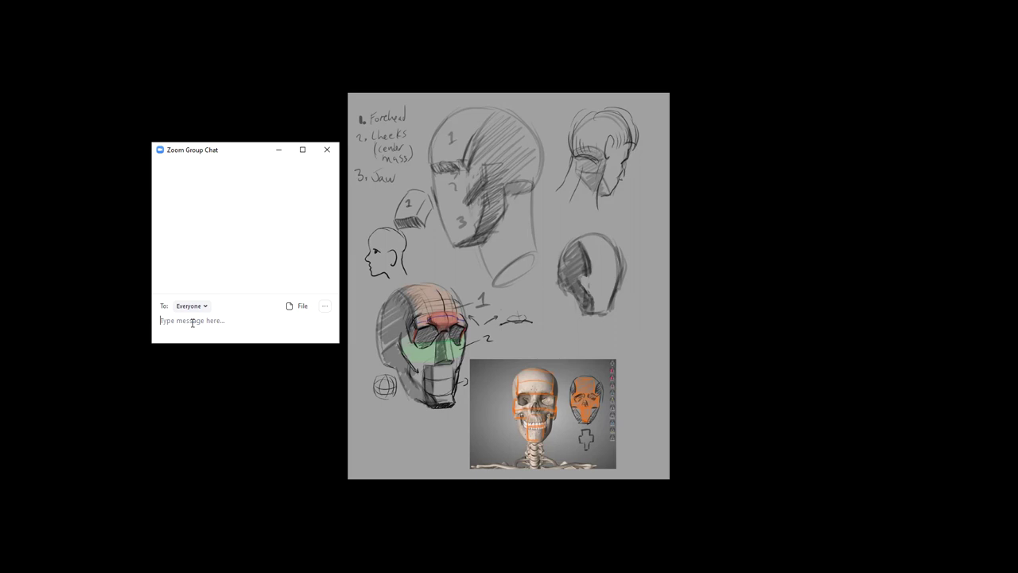
type("Question")
key("Return")
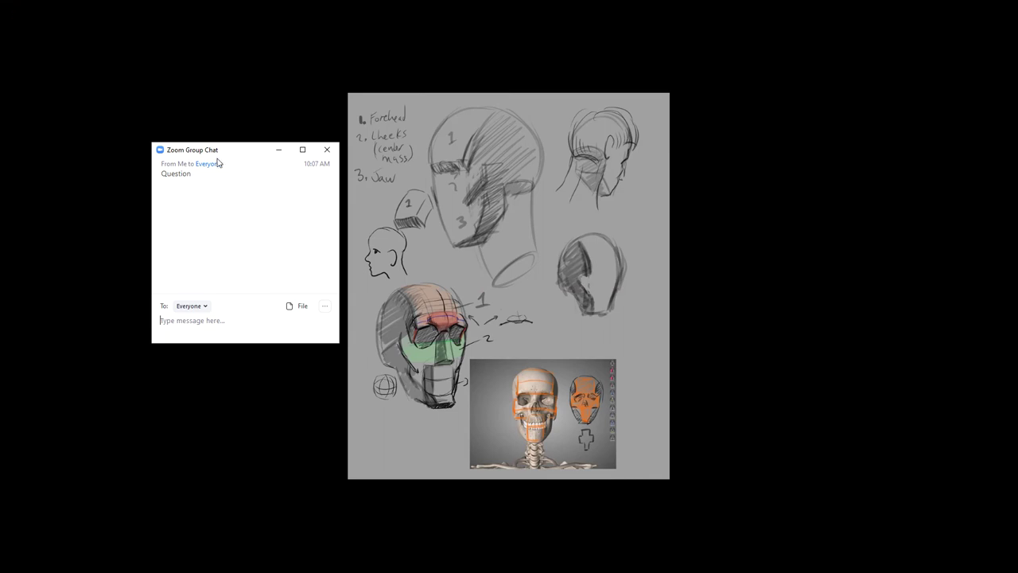
left_click_drag(222, 151, 178, 100)
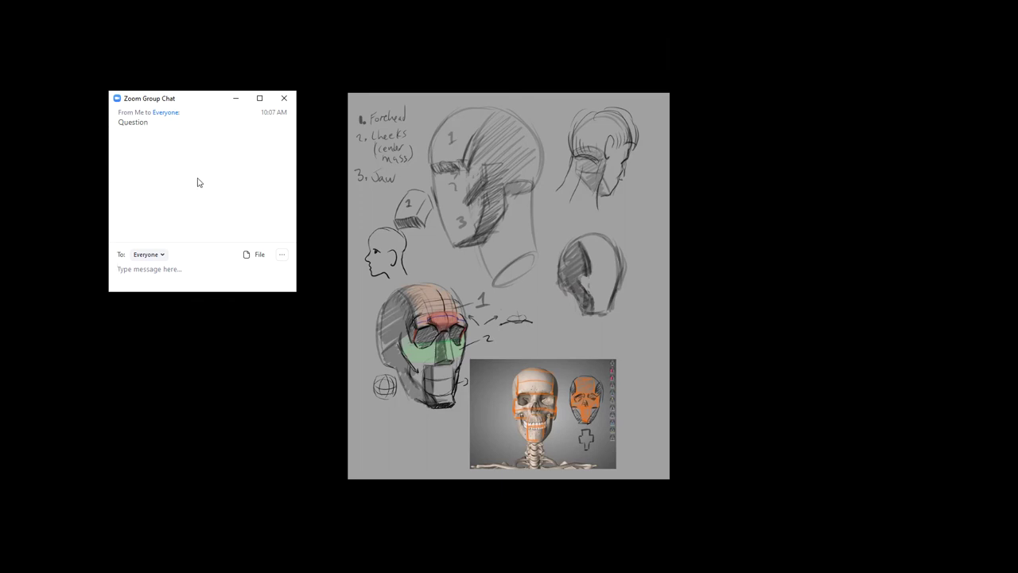
left_click(284, 100)
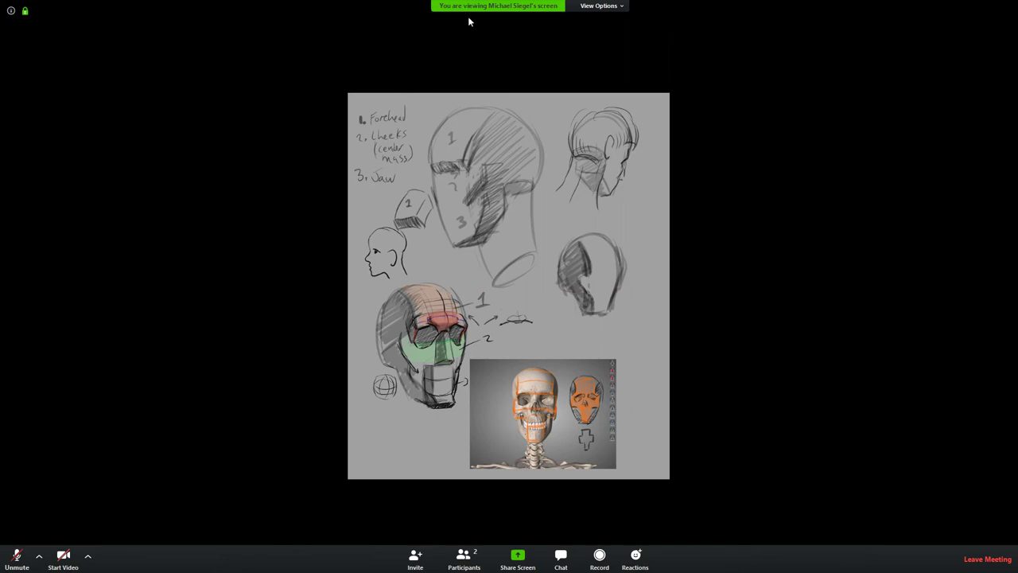
- Set the zoom ratio of the shared screen to 200%
left_click(618, 9)
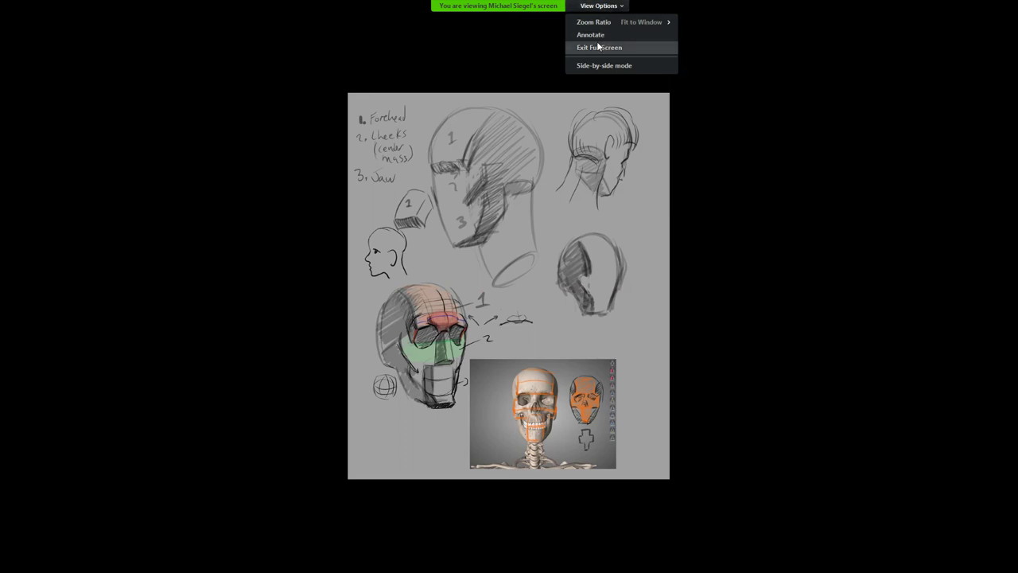
mouse_move(604, 26)
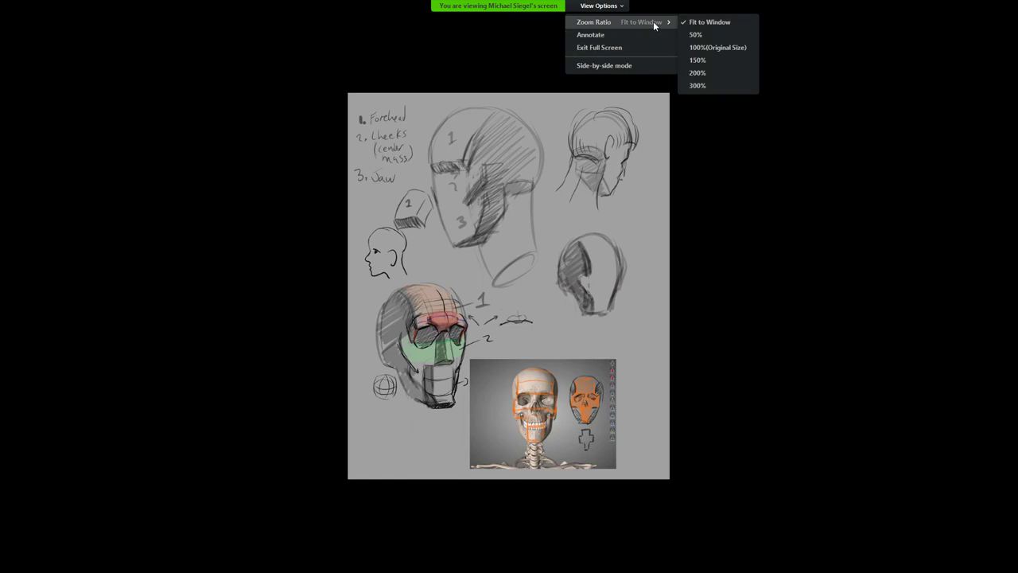
left_click(609, 6)
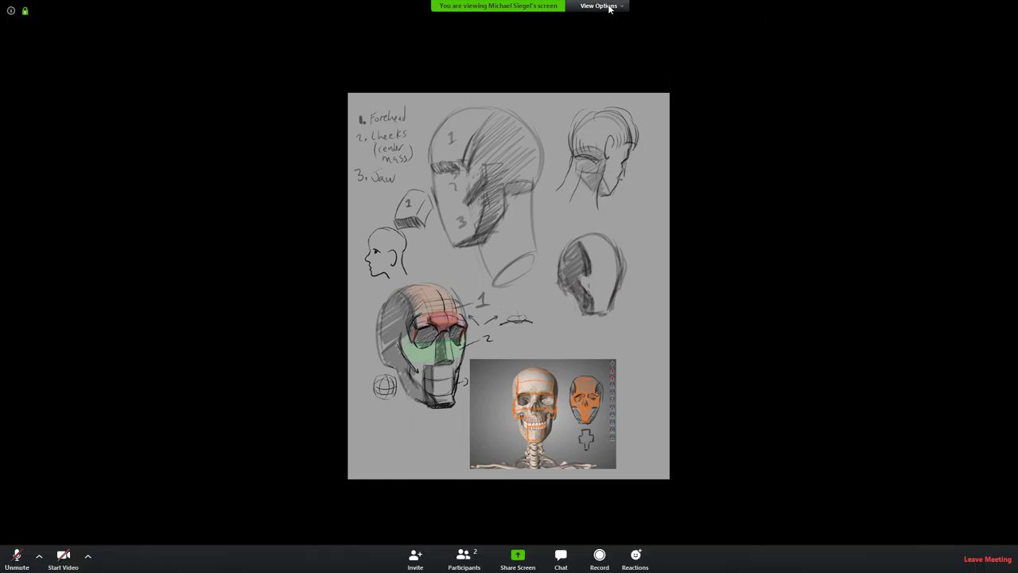
left_click(613, 7)
mouse_move(636, 22)
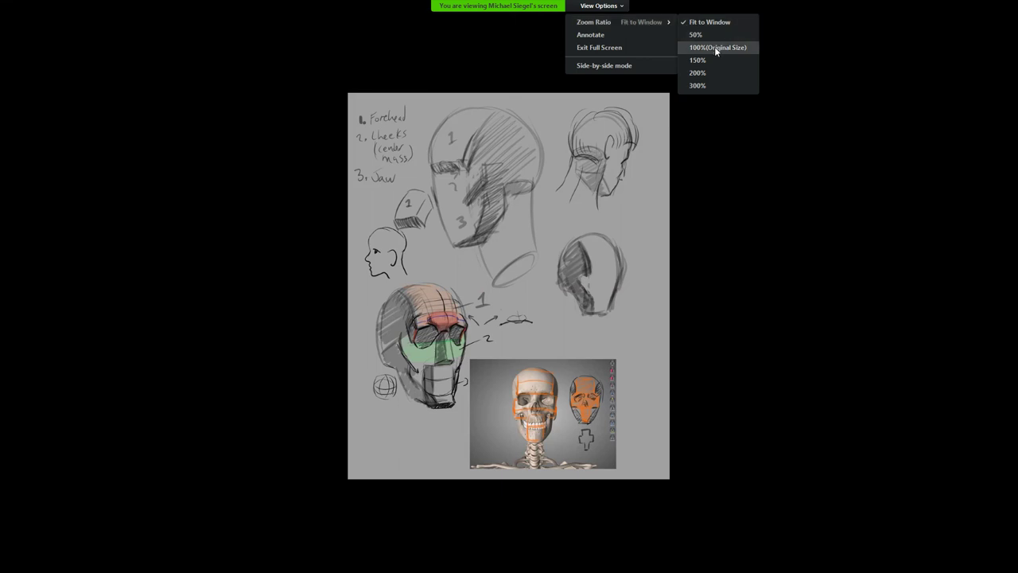
left_click(697, 84)
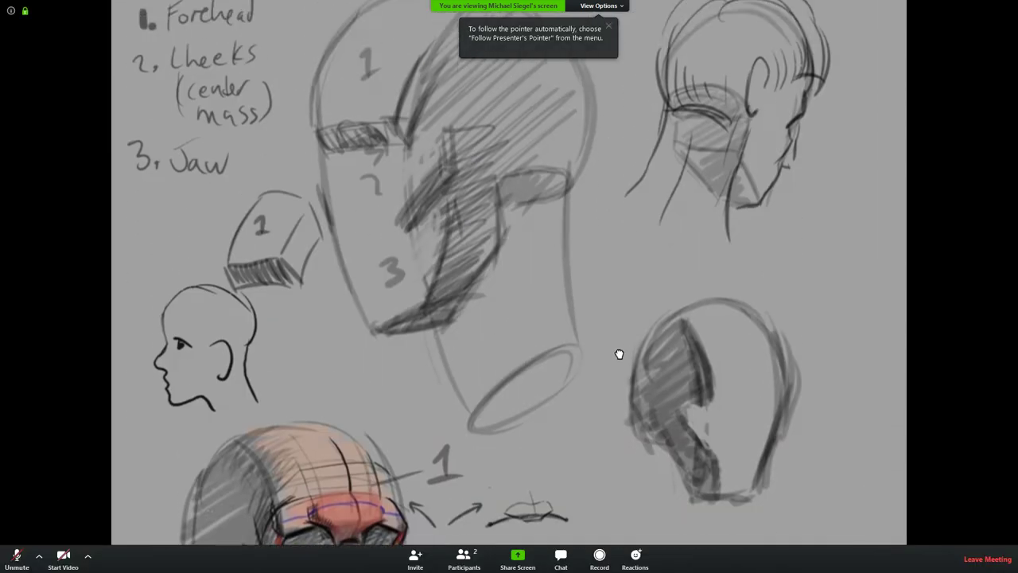
- Set the zoom ratio of the shared screen to 100% (Original Size)
left_click(624, 7)
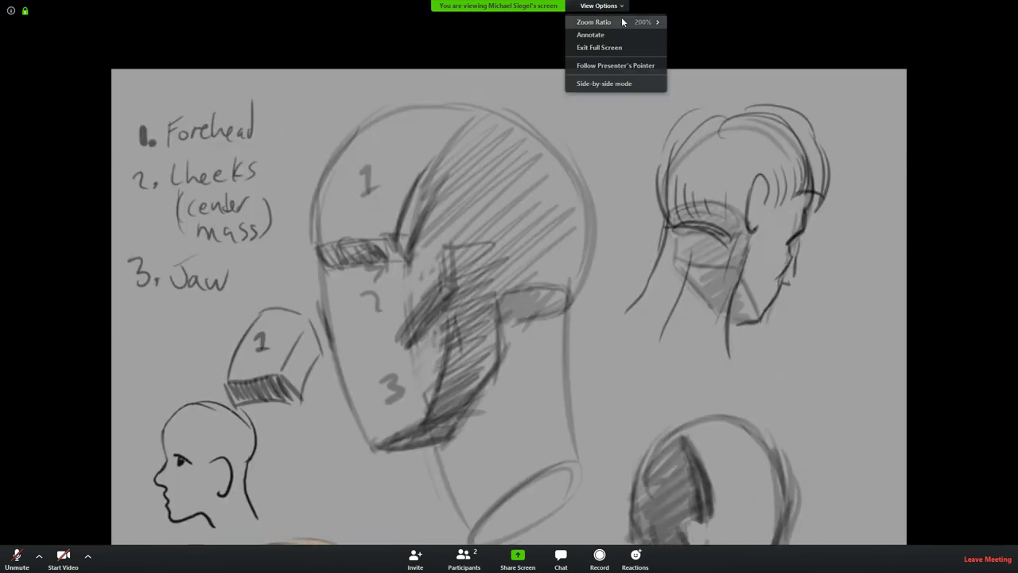
mouse_move(660, 24)
left_click(707, 46)
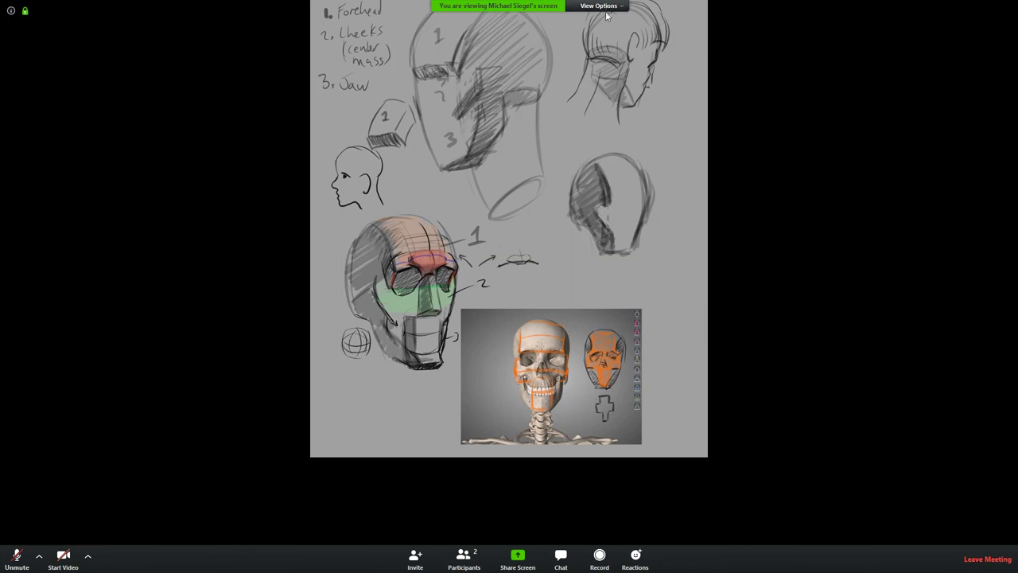
- Exit full screen and move the meeting window lower on the desktop
left_click(606, 8)
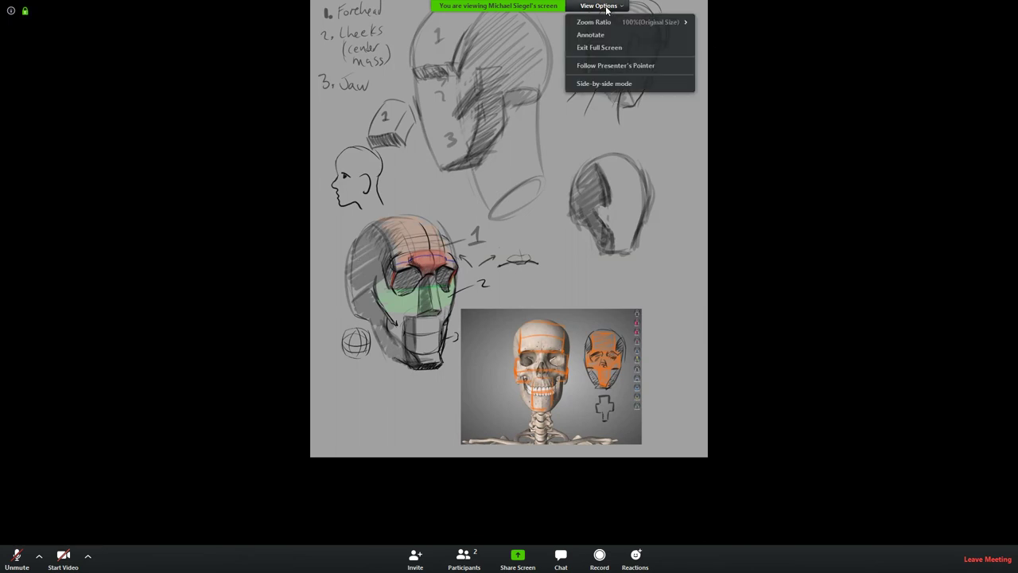
left_click(599, 48)
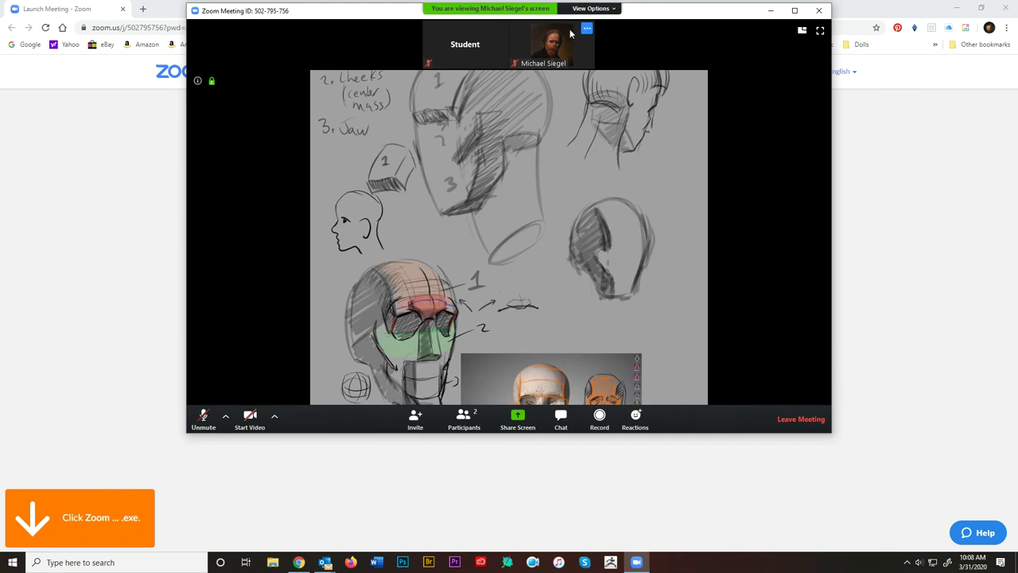
left_click_drag(666, 17, 634, 74)
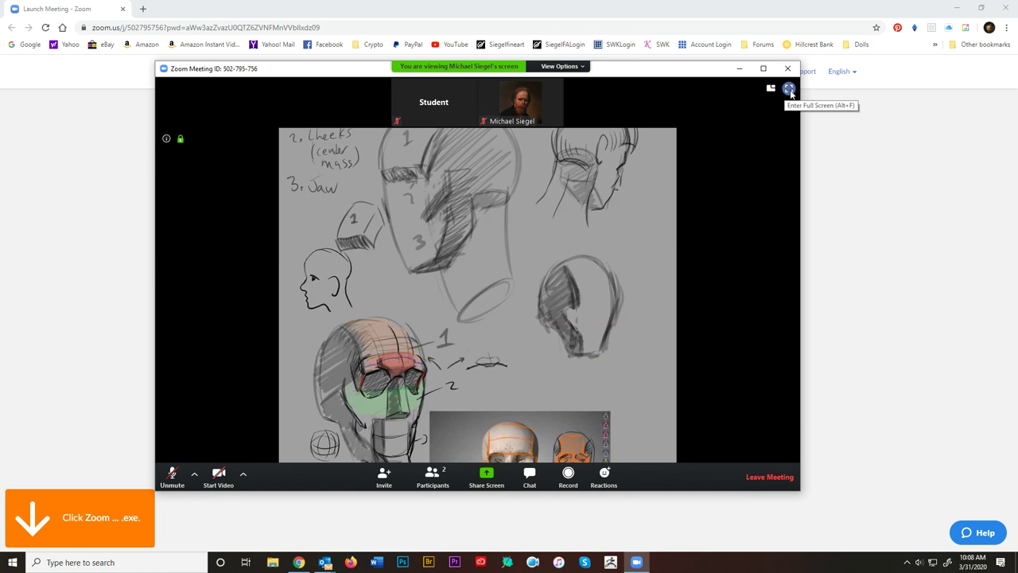
- Switch the meeting window to full screen, leave that mode, and enter full screen again
left_click(789, 89)
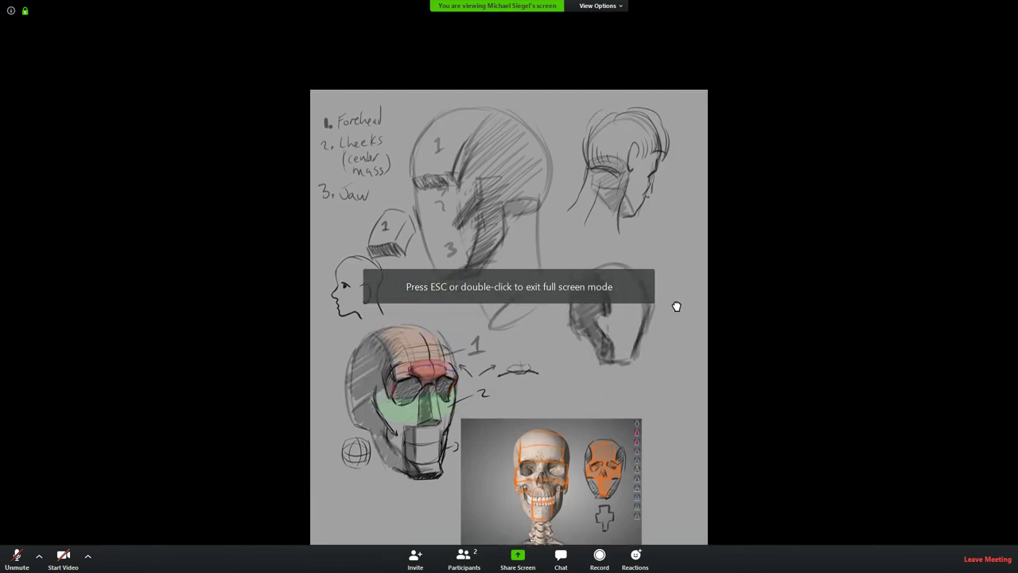
double_click(584, 182)
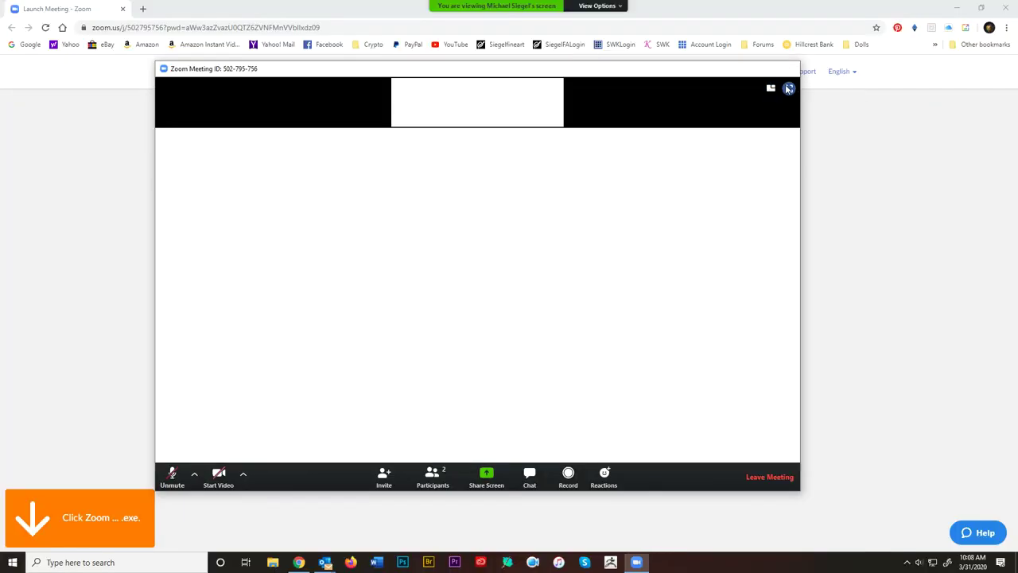
left_click(788, 89)
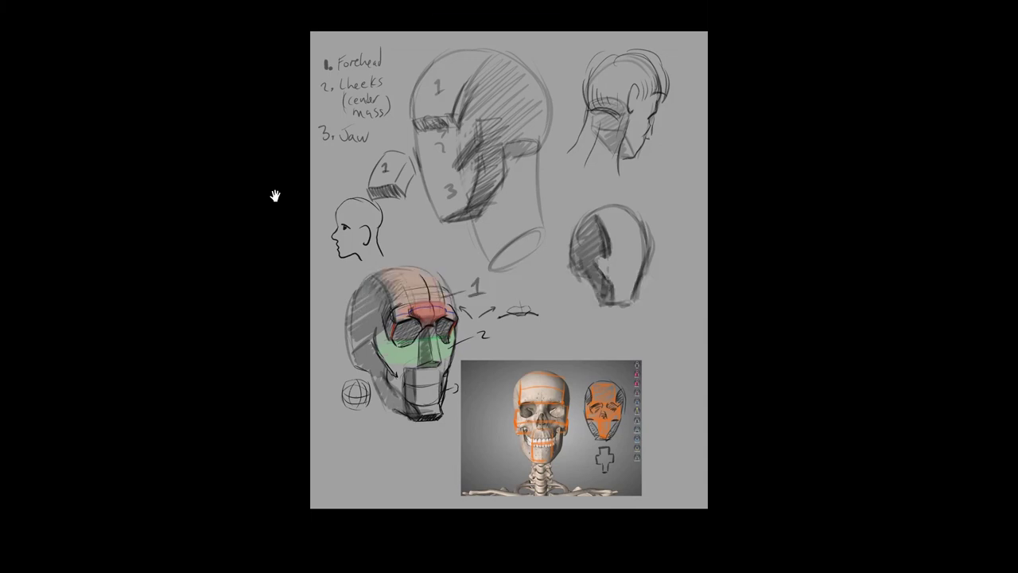
mouse_move(273, 196)
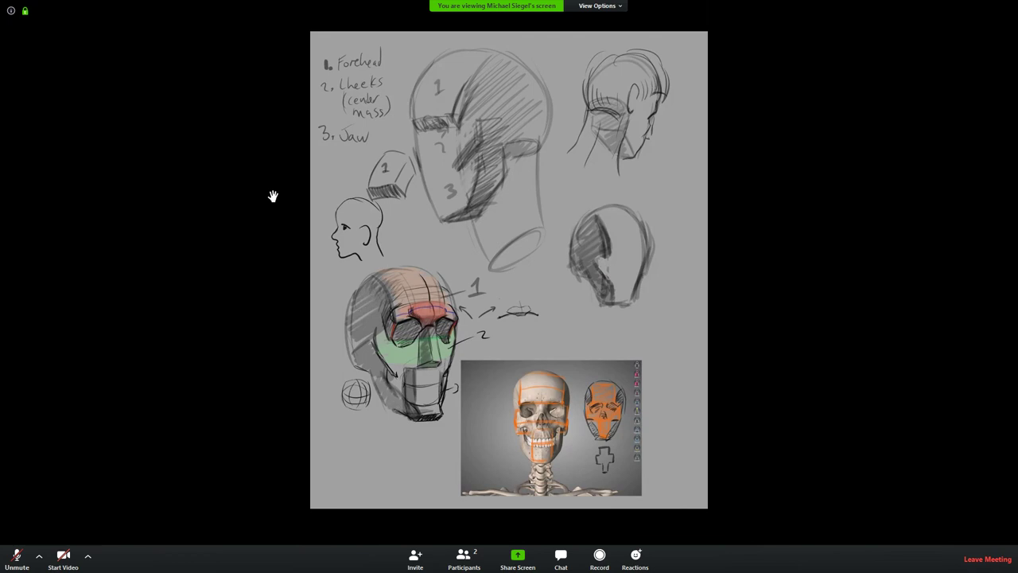